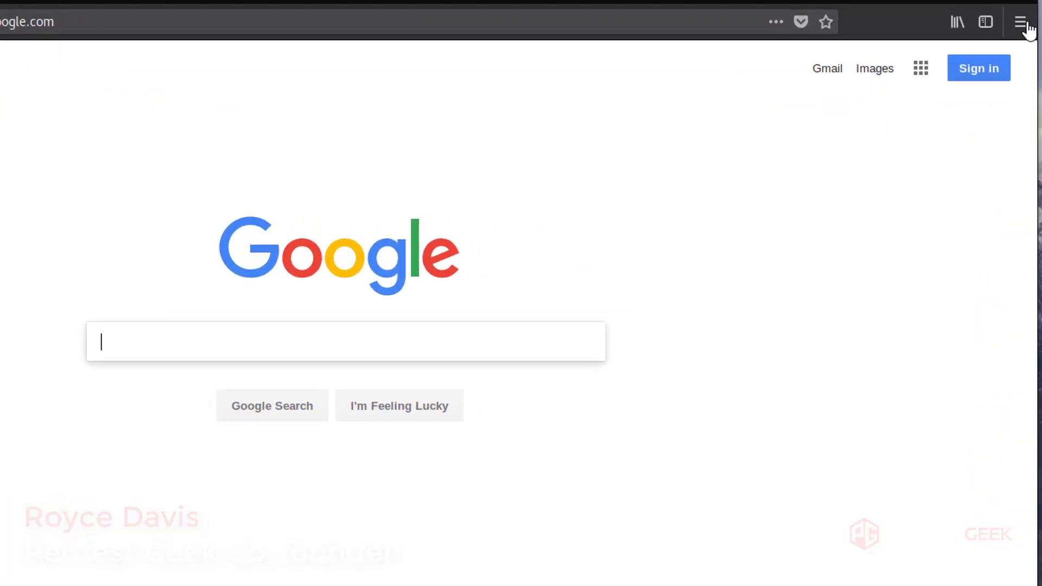
- Open the browser's network proxy connection settings from the general preferences
{"action": "left_click", "coordinate": [1028, 20]}
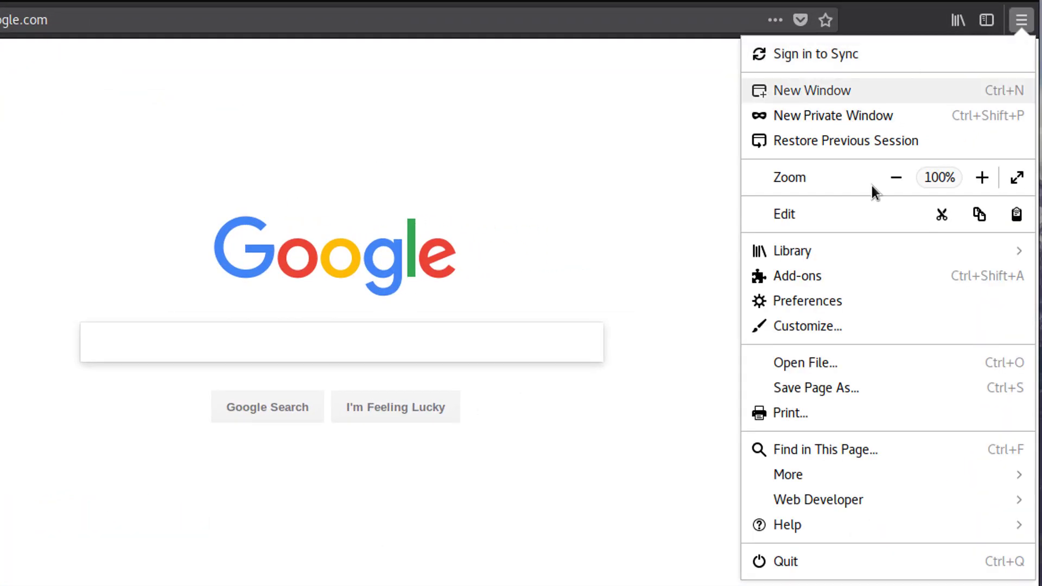
{"action": "left_click", "coordinate": [821, 305]}
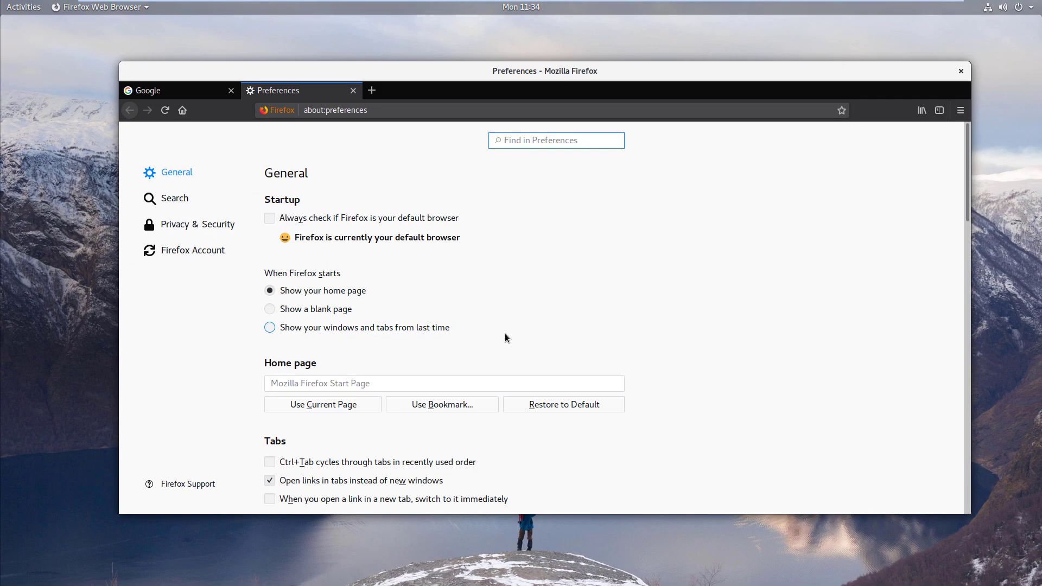
{"action": "left_click", "coordinate": [505, 333]}
{"action": "scroll", "coordinate": [505, 334], "scroll_direction": "down", "scroll_amount": 5}
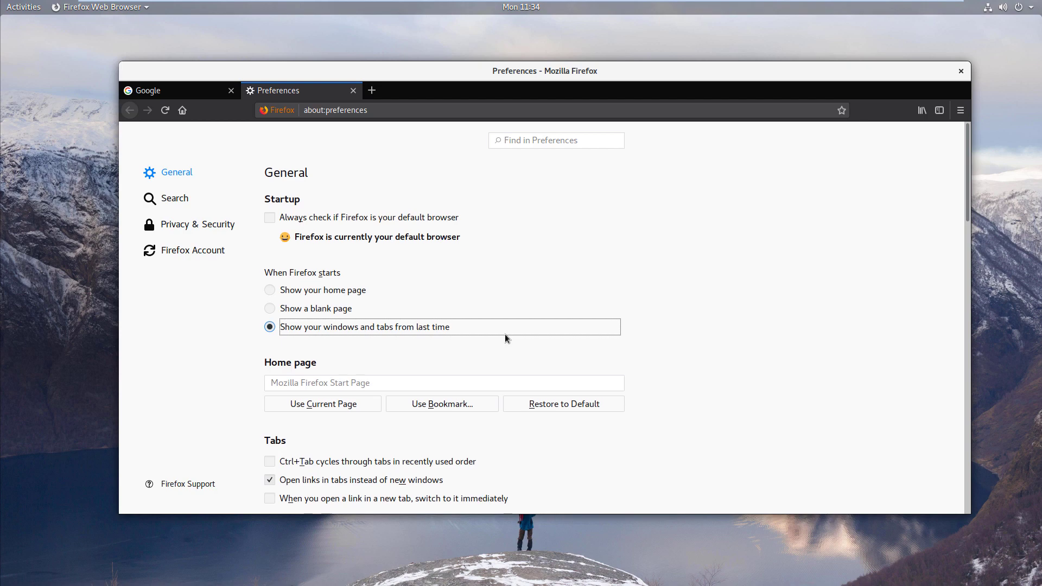
{"action": "scroll", "coordinate": [504, 335], "scroll_direction": "down", "scroll_amount": 15}
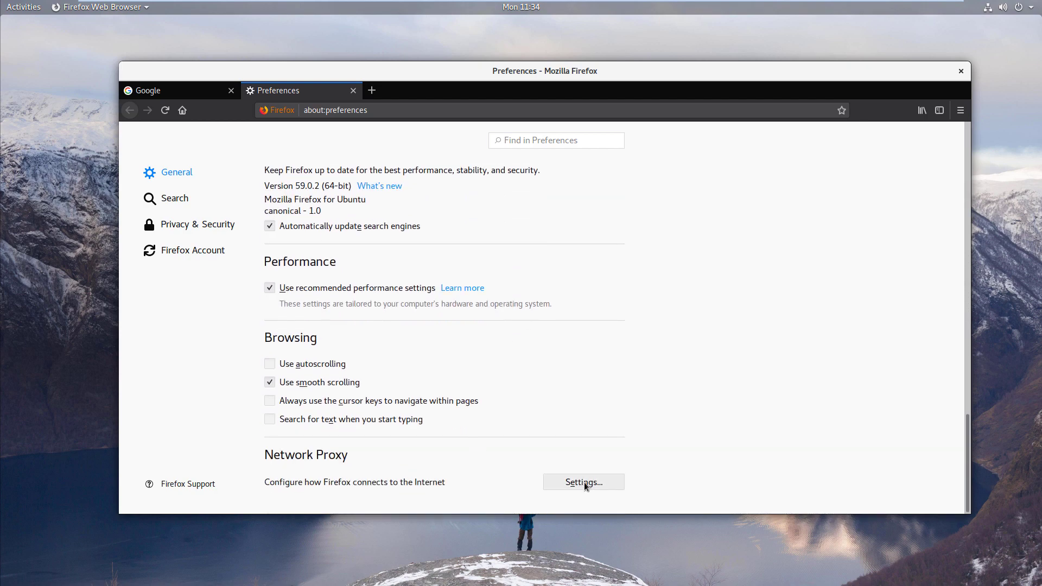
{"action": "left_click", "coordinate": [584, 483]}
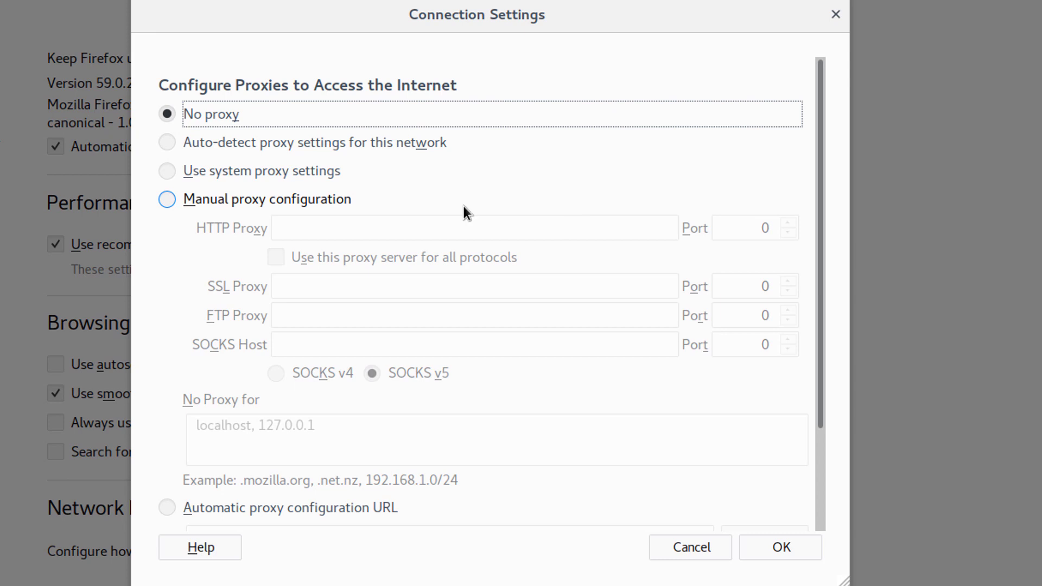
- Choose manual proxy configuration and set the HTTP proxy address to 127.0.0.1
{"action": "left_click", "coordinate": [170, 205]}
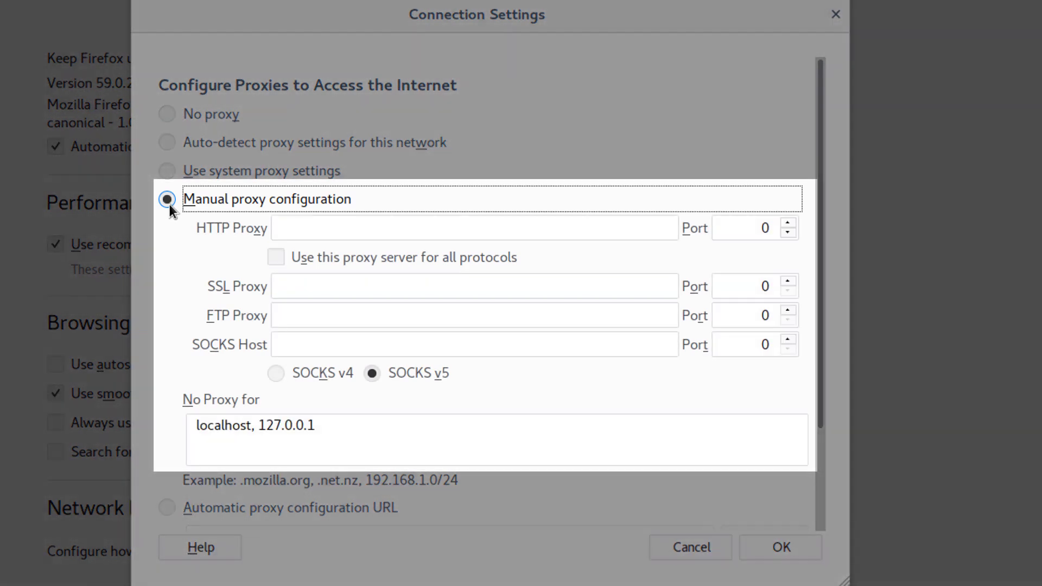
{"action": "left_click", "coordinate": [595, 233]}
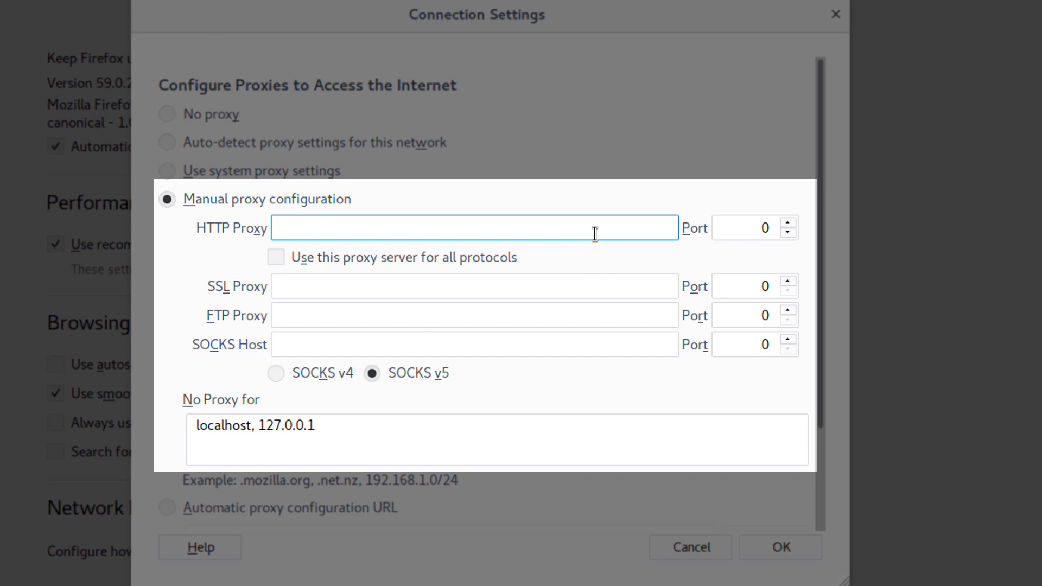
{"action": "type", "text": "127.0.0.1"}
{"action": "left_click", "coordinate": [746, 228]}
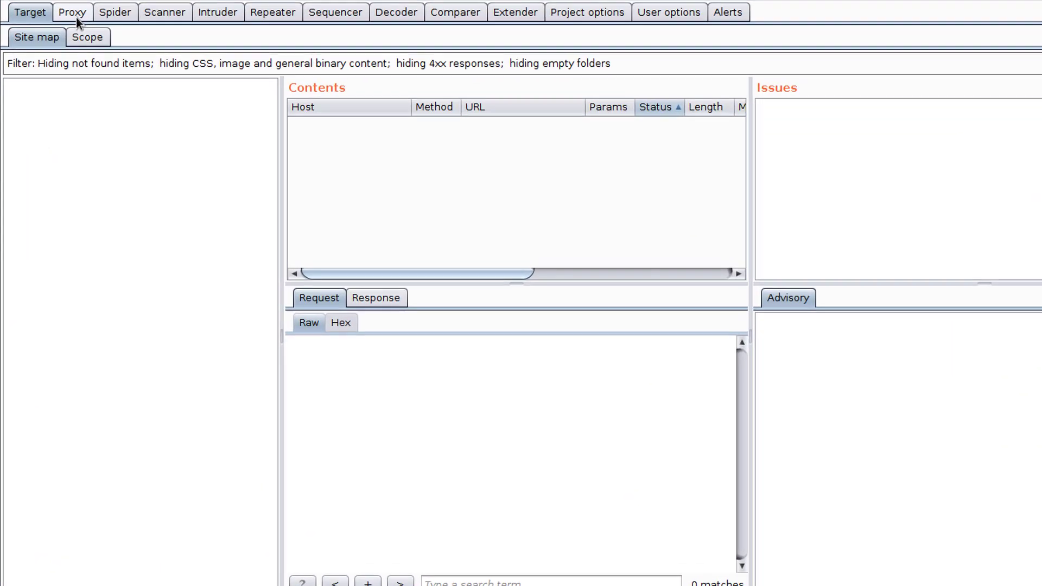
- Switch to Burp Suite and check the interface and port of its proxy listener
{"action": "left_click", "coordinate": [129, 81]}
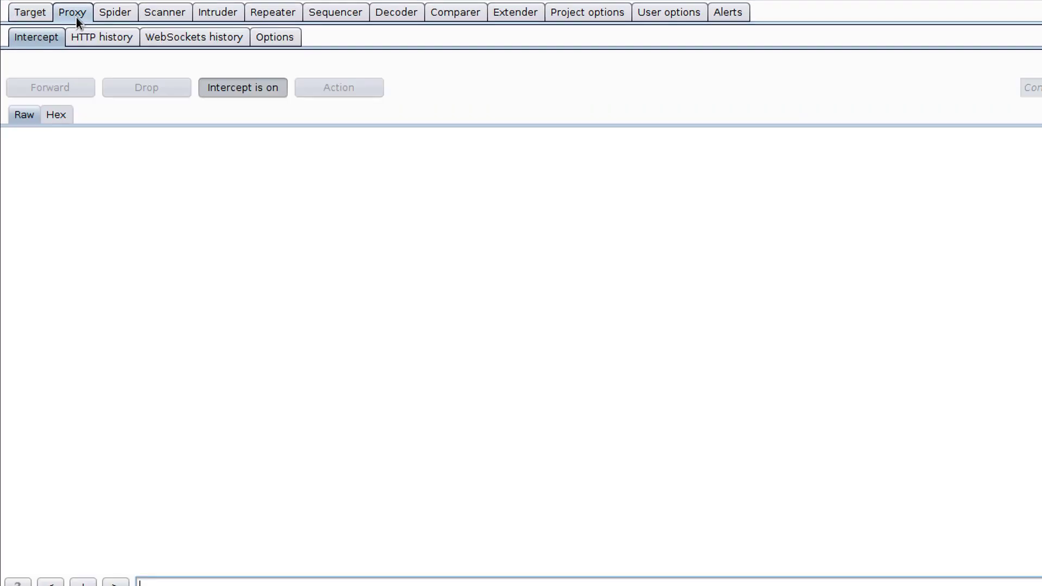
{"action": "left_click", "coordinate": [292, 40]}
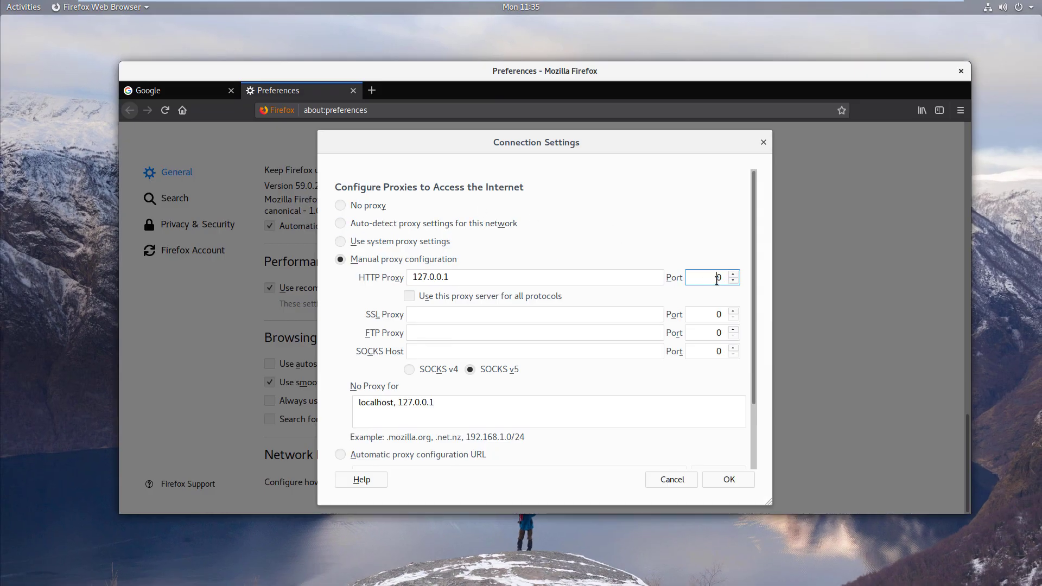
- Switch to Firefox, set the HTTP proxy port to 8080 and apply this proxy server to all protocols
{"action": "type", "text": "808"}
{"action": "key", "text": "BackSpace"}
{"action": "type", "text": "80"}
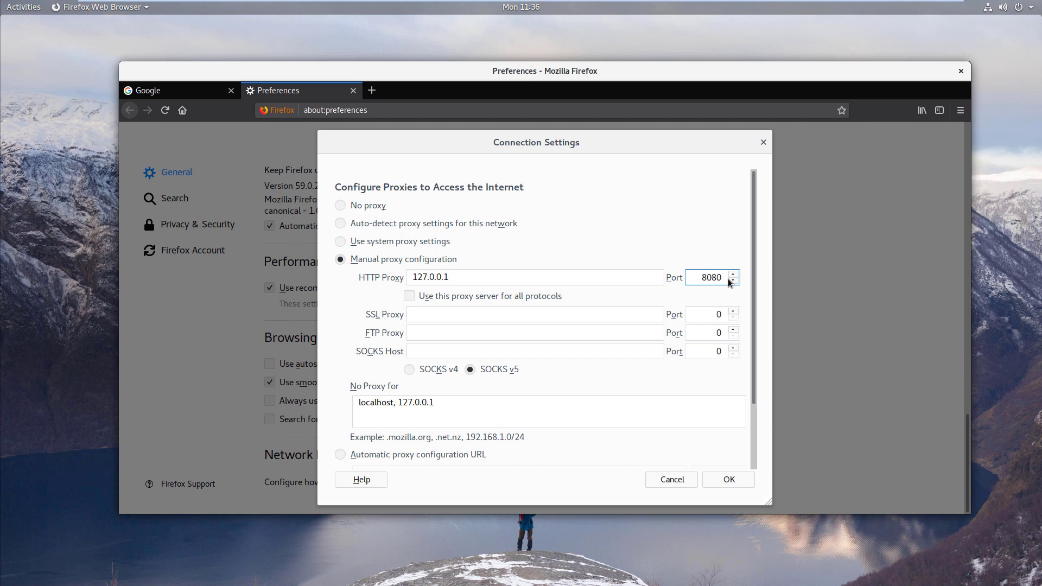
{"action": "left_click", "coordinate": [415, 297]}
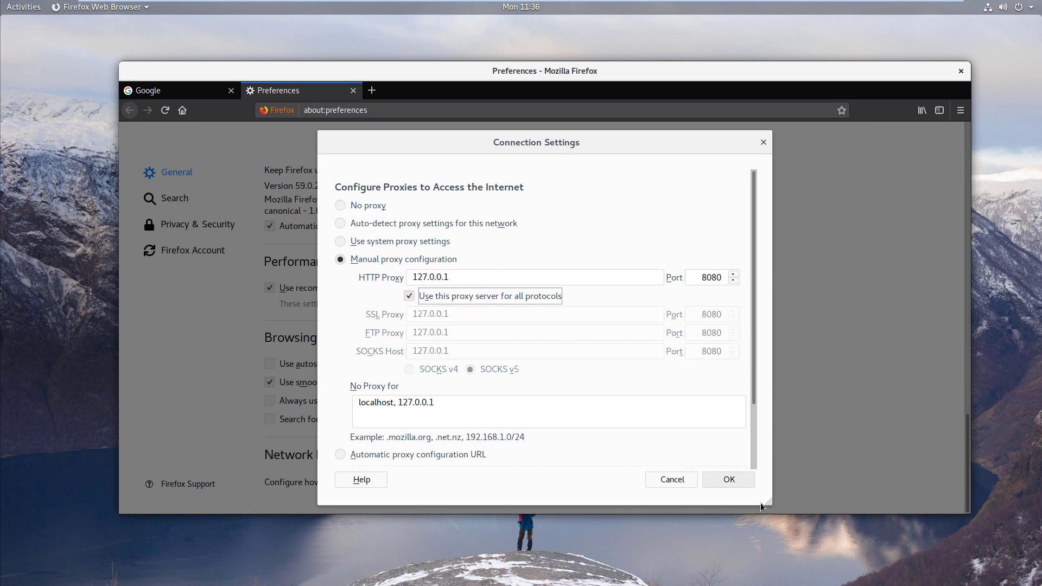
{"action": "left_click", "coordinate": [740, 483]}
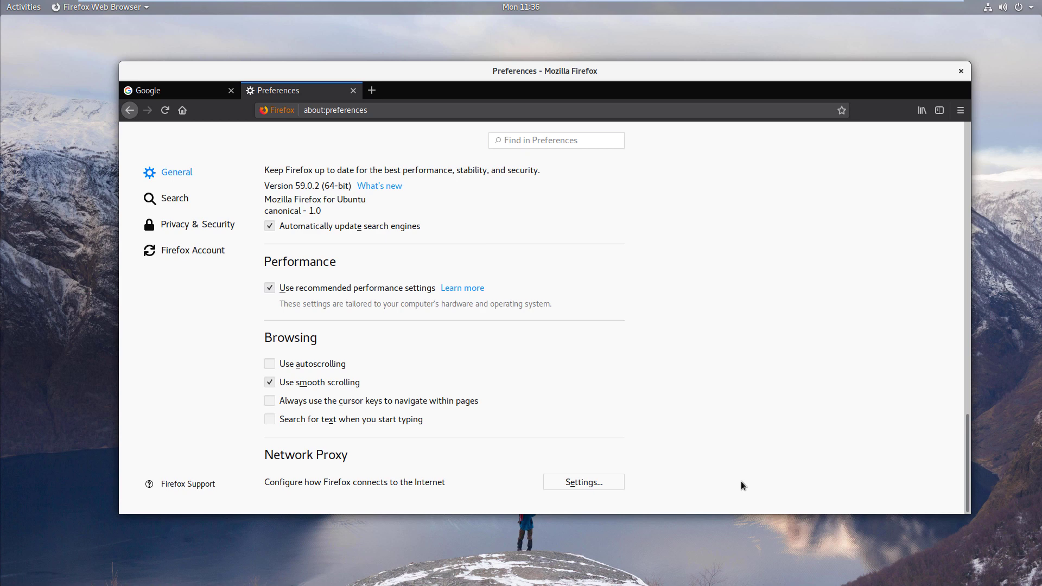
- Reload the Google home page through the proxy and switch to Burp Suite to view the intercepted request
{"action": "left_click", "coordinate": [354, 91]}
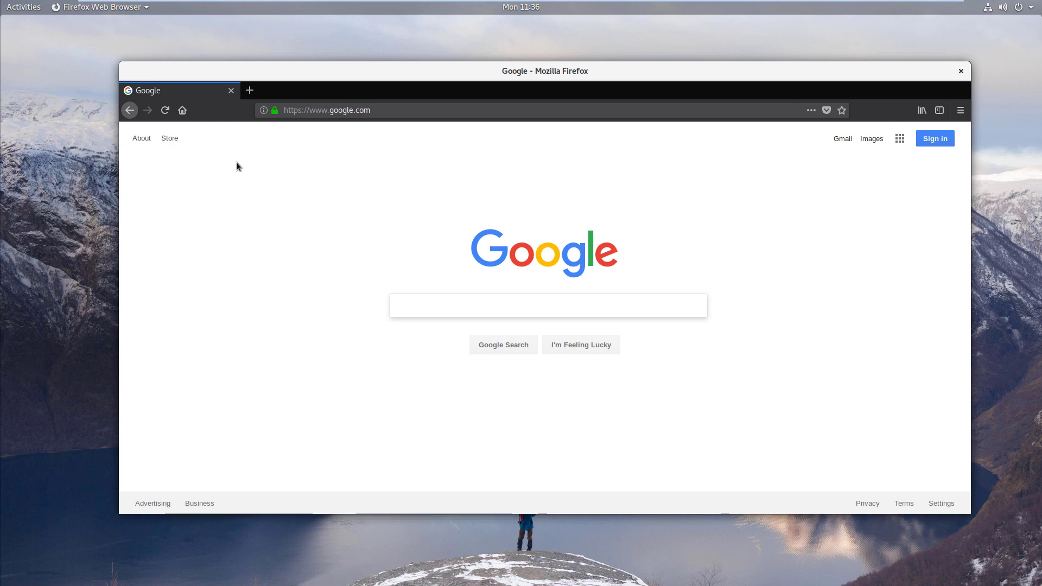
{"action": "left_click", "coordinate": [165, 112]}
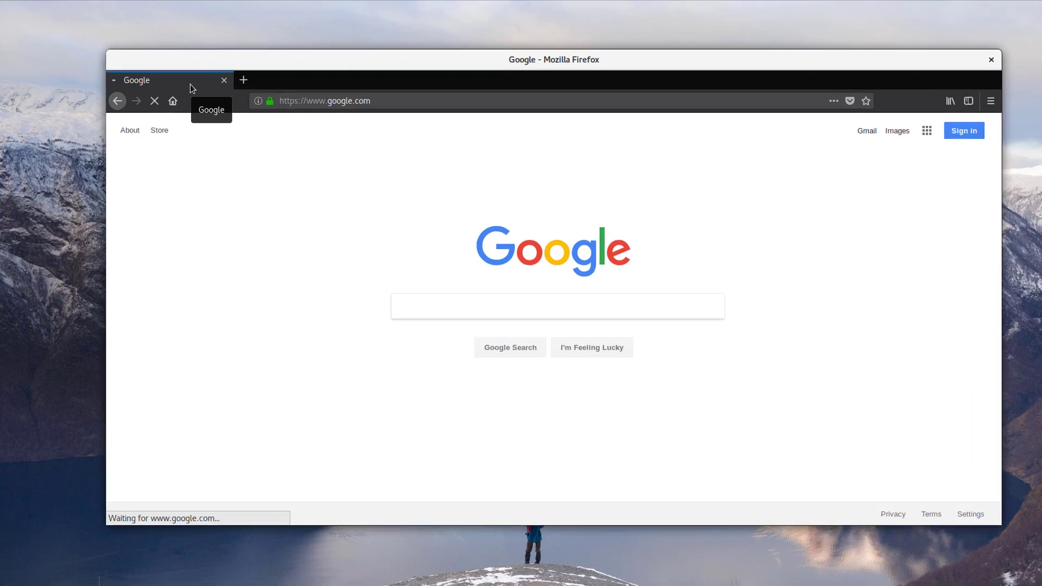
{"action": "key", "text": "alt+Tab"}
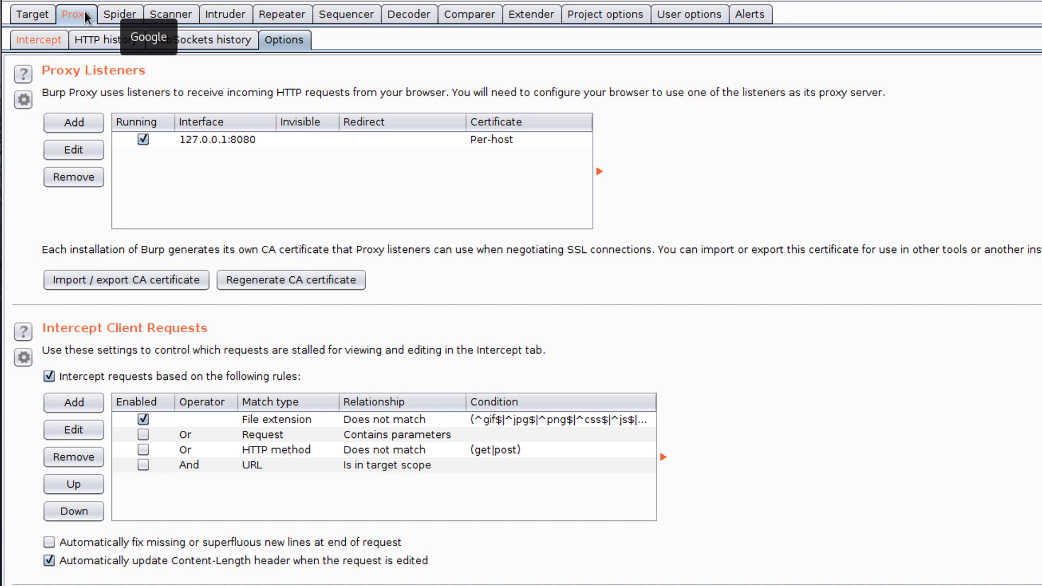
{"action": "left_click", "coordinate": [58, 41]}
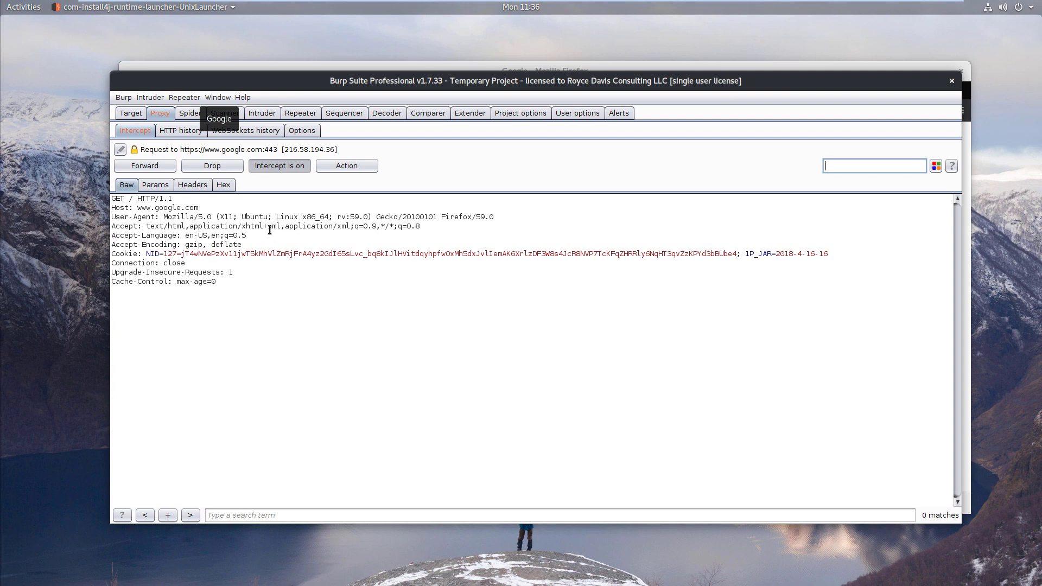
- Forward three intercepted requests and turn proxy interception off
{"action": "left_click", "coordinate": [161, 168]}
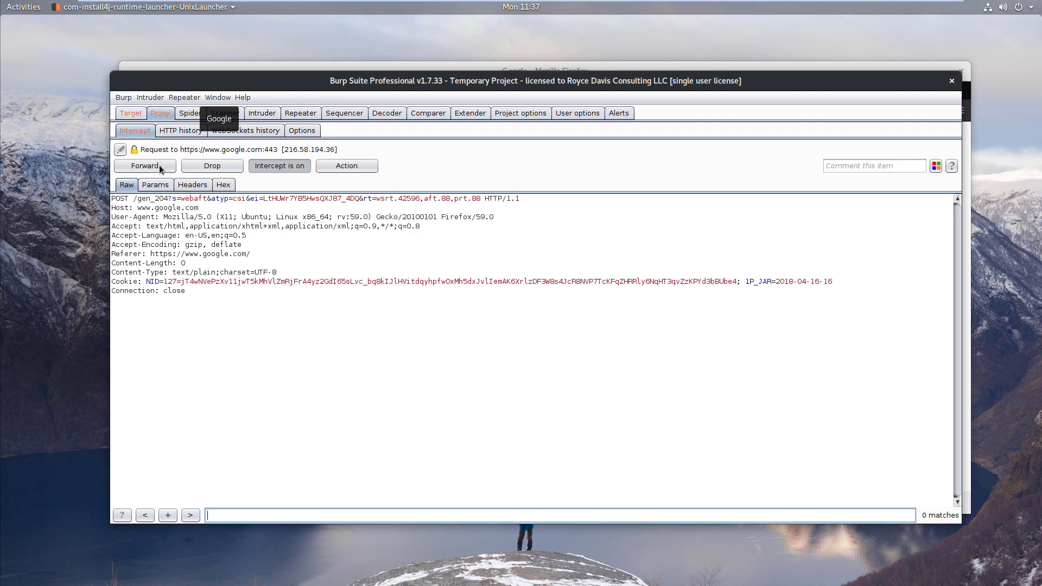
{"action": "left_click", "coordinate": [159, 166]}
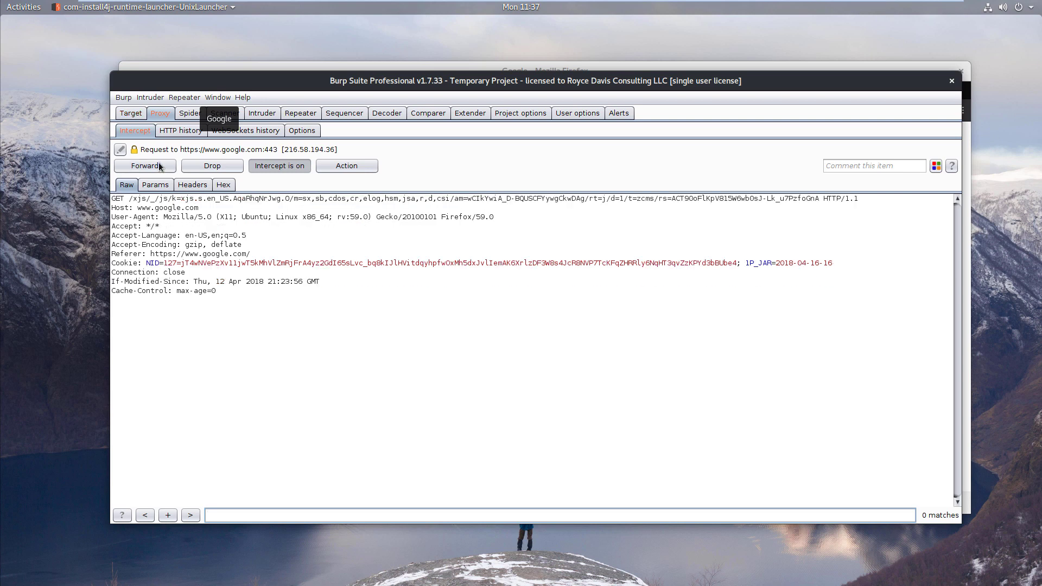
{"action": "left_click", "coordinate": [161, 166]}
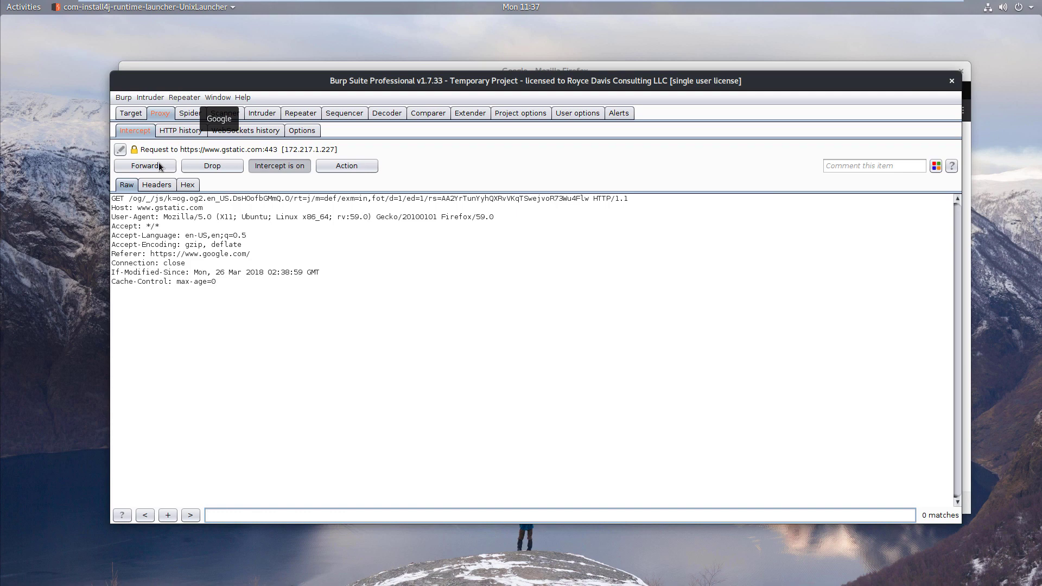
{"action": "left_click", "coordinate": [294, 169]}
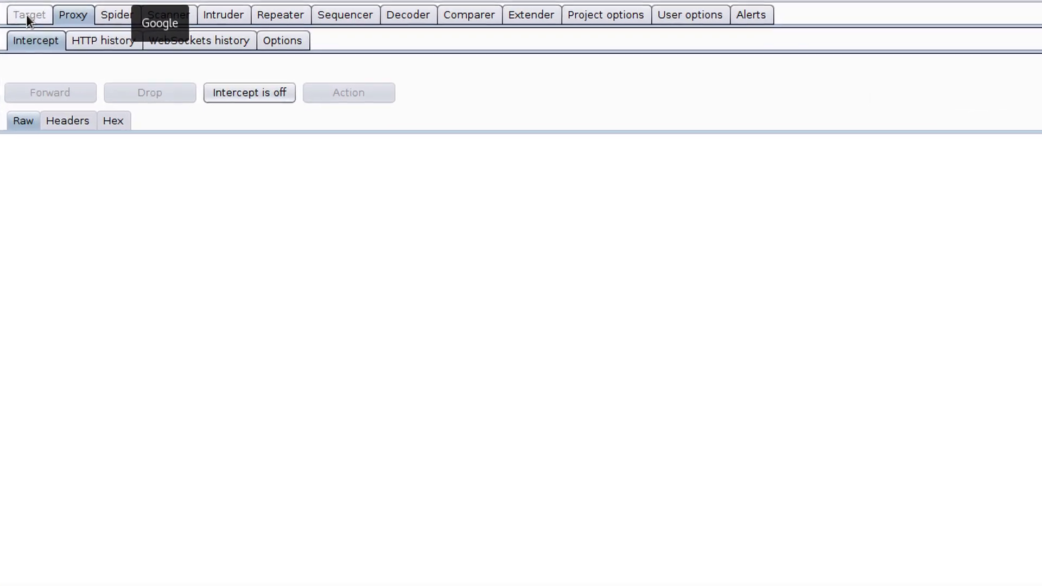
- Examine the captured requests and issues of several hosts in the target site map, from adservice.google.com to ssl.gstatic.com
{"action": "left_click", "coordinate": [127, 113]}
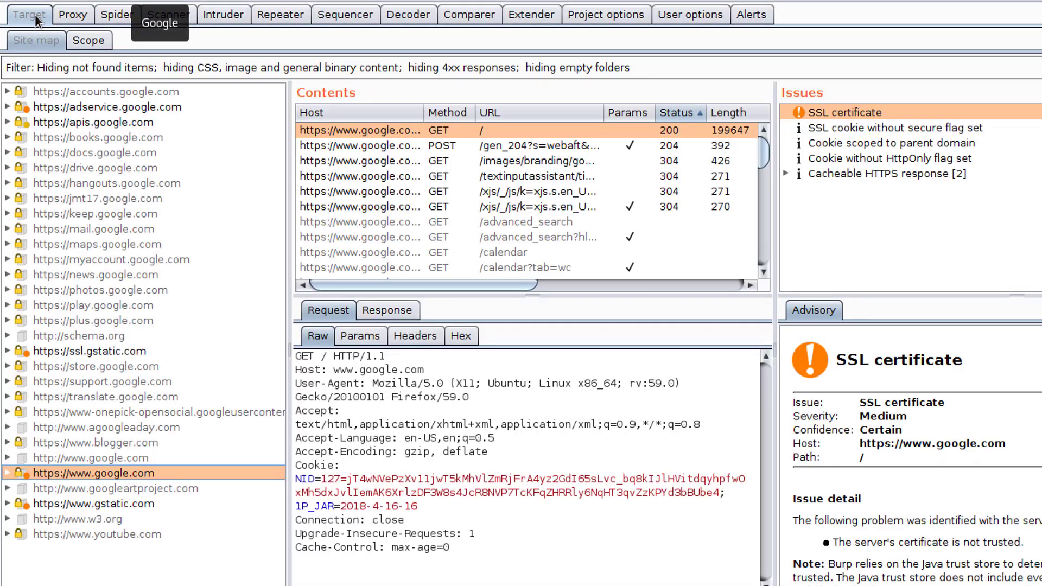
{"action": "left_click", "coordinate": [96, 107]}
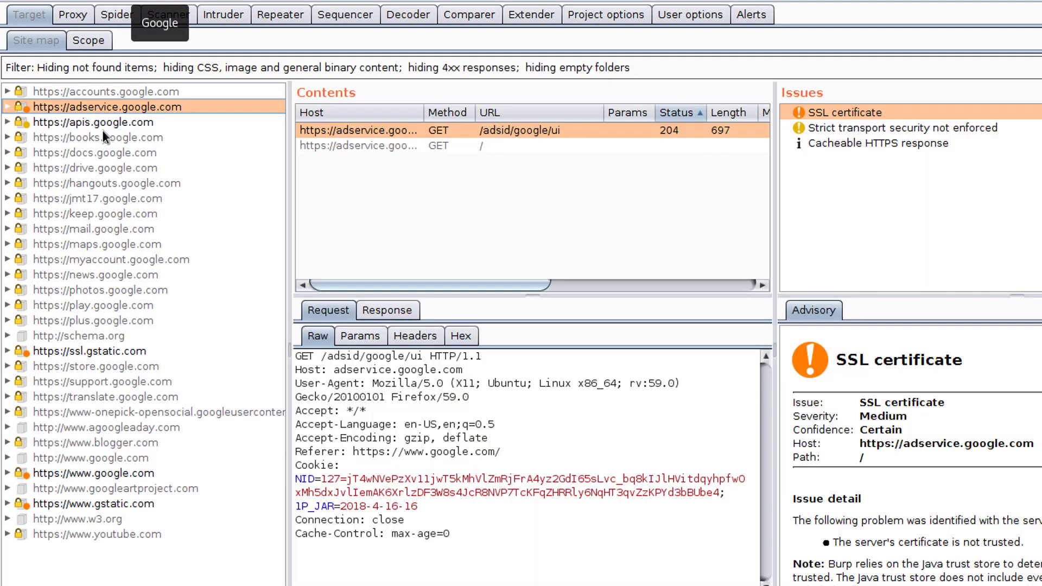
{"action": "left_click", "coordinate": [105, 125]}
{"action": "left_click", "coordinate": [105, 140]}
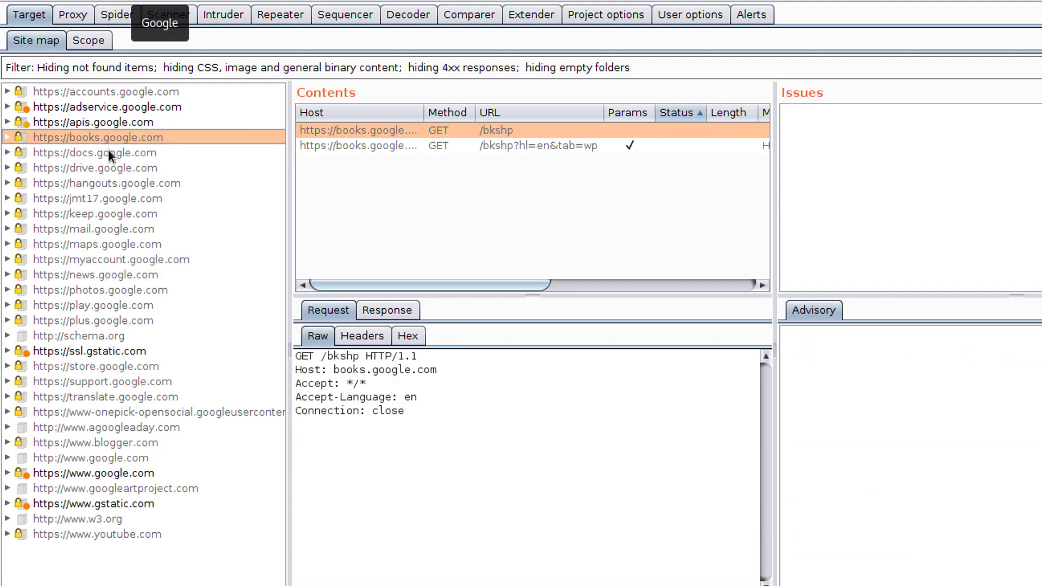
{"action": "left_click", "coordinate": [107, 151]}
{"action": "left_click", "coordinate": [109, 170]}
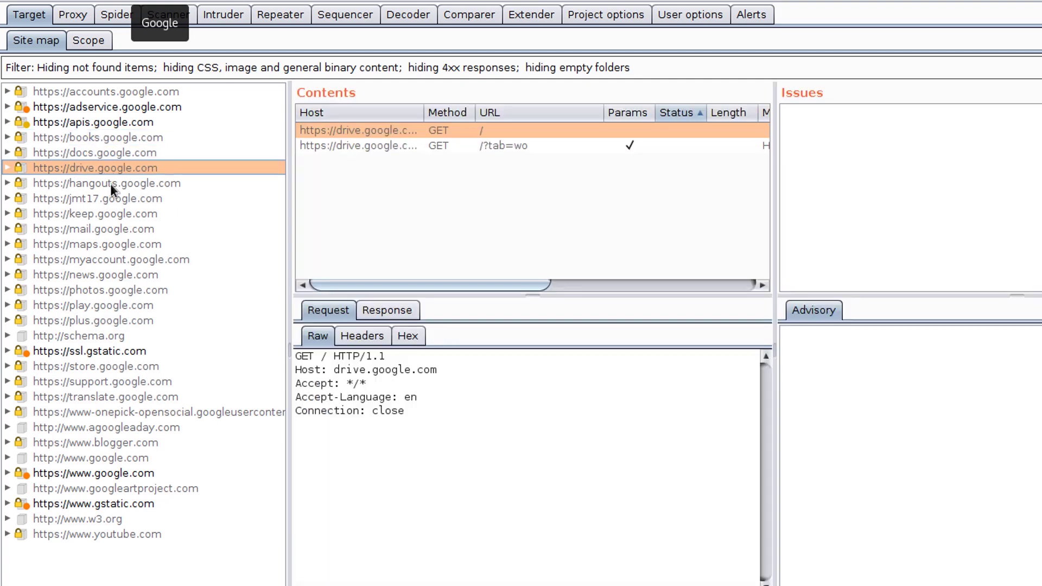
{"action": "left_click", "coordinate": [110, 184]}
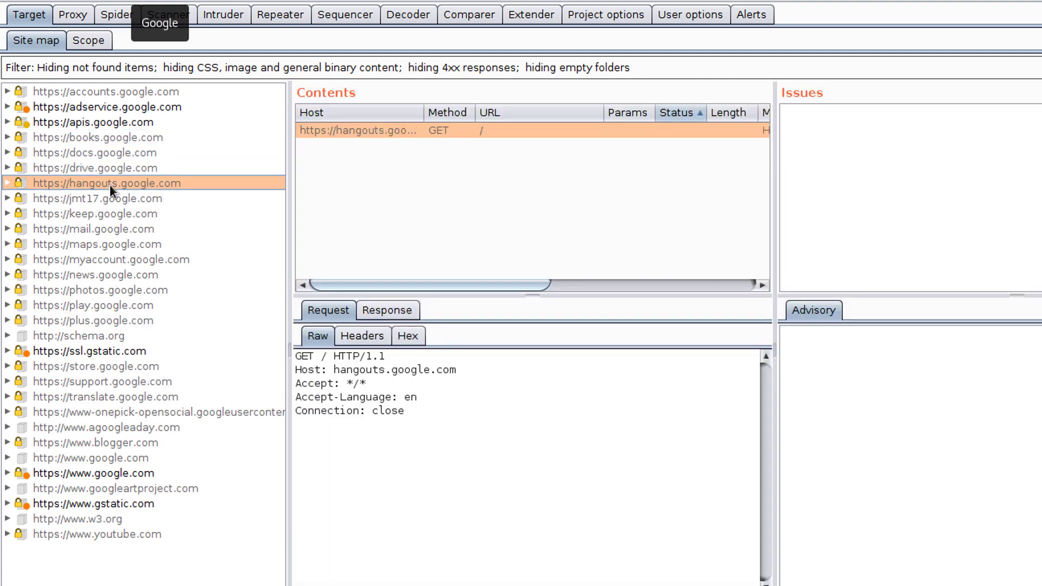
{"action": "left_click", "coordinate": [122, 354]}
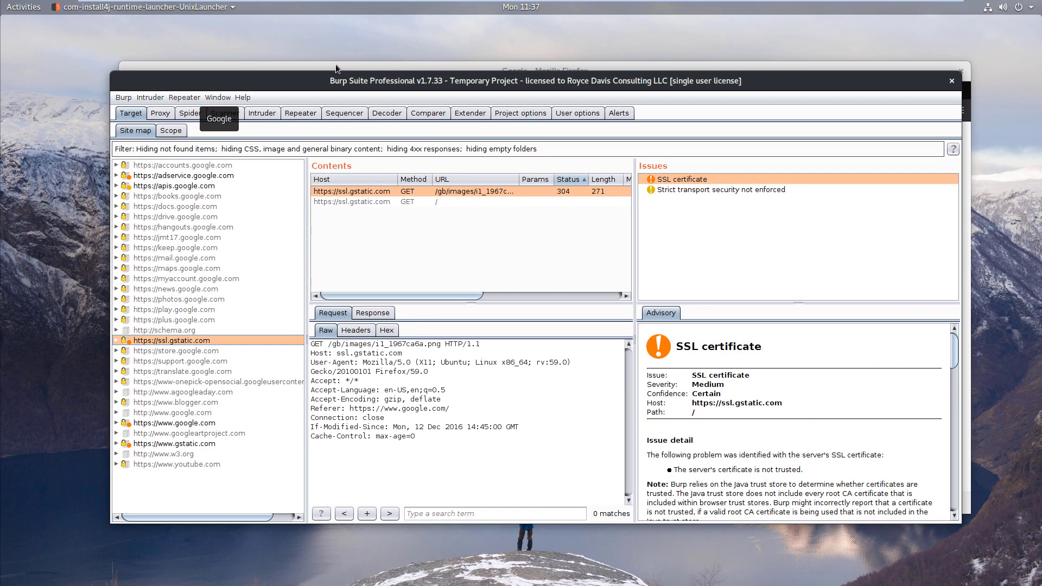
- Switch to Firefox and start editing the page address
{"action": "left_click", "coordinate": [335, 65]}
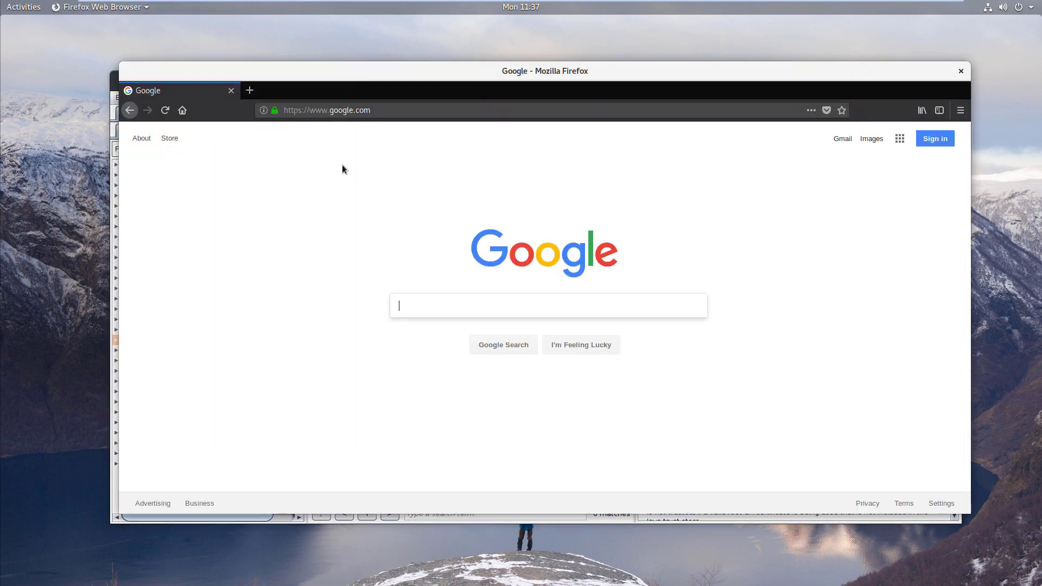
{"action": "left_click", "coordinate": [399, 109]}
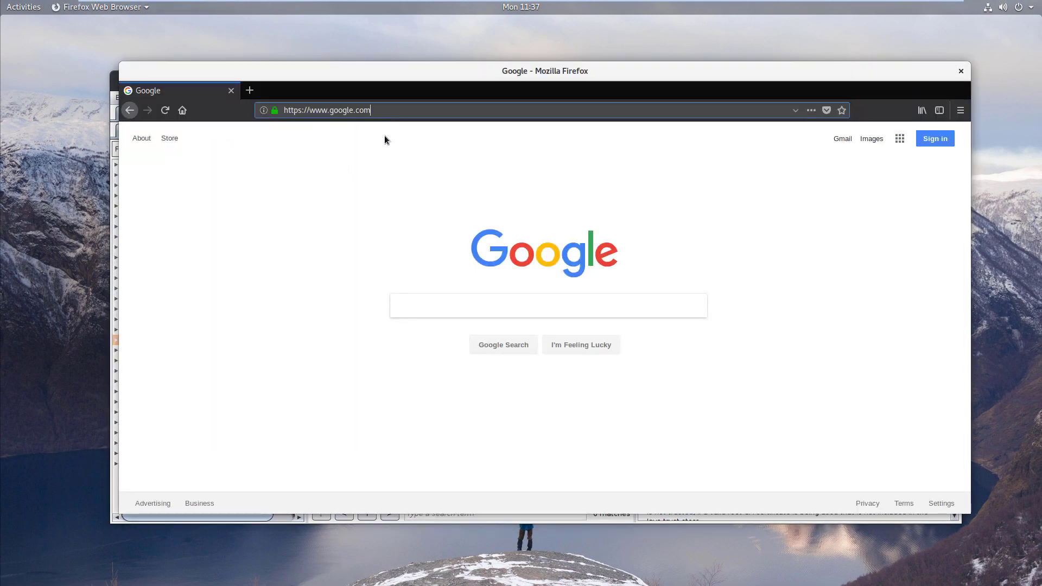